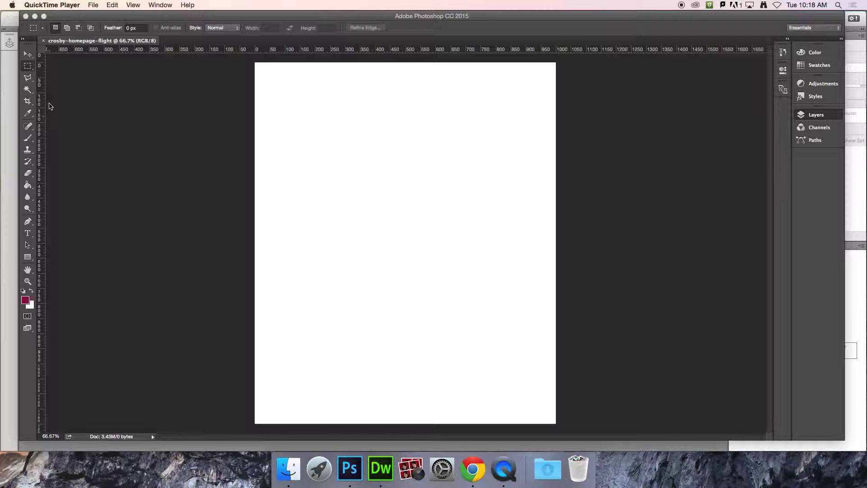
# Fill a full-width header band about 200 px tall across the page top with dark crimson on a new layer, and deselect.
pyautogui.click(817, 118)
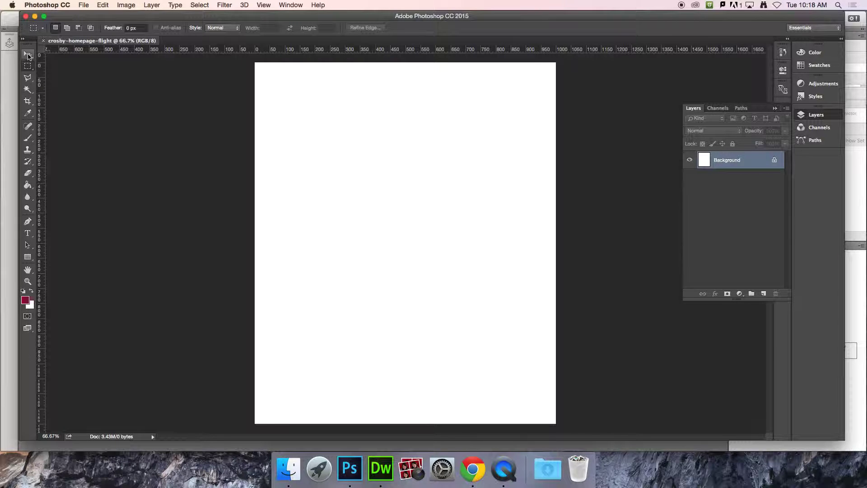
pyautogui.moveTo(250, 58); pyautogui.dragTo(564, 122)
pyautogui.click(764, 294)
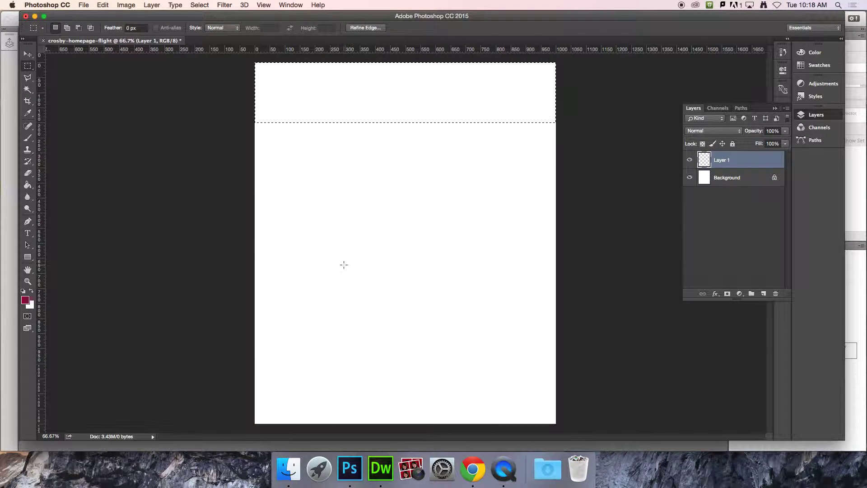
pyautogui.press('g')
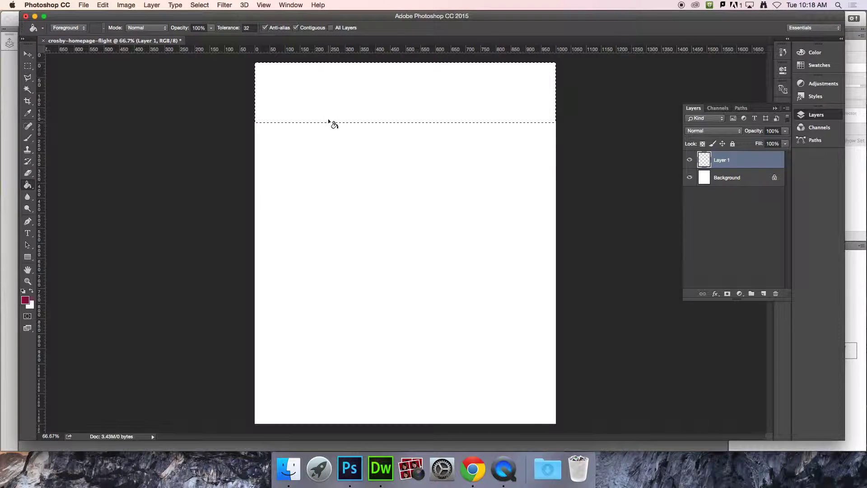
pyautogui.click(346, 104)
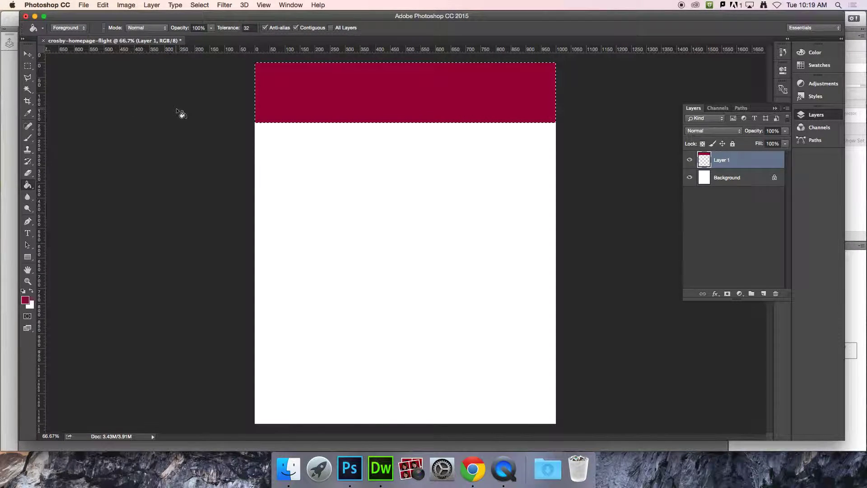
pyautogui.press('m')
pyautogui.moveTo(238, 168)
pyautogui.mouseDown()
pyautogui.moveTo(426, 130)
pyautogui.moveTo(503, 158)
pyautogui.moveTo(540, 192)
pyautogui.moveTo(533, 145)
pyautogui.moveTo(542, 145)
pyautogui.mouseUp()
pyautogui.press('super+d')
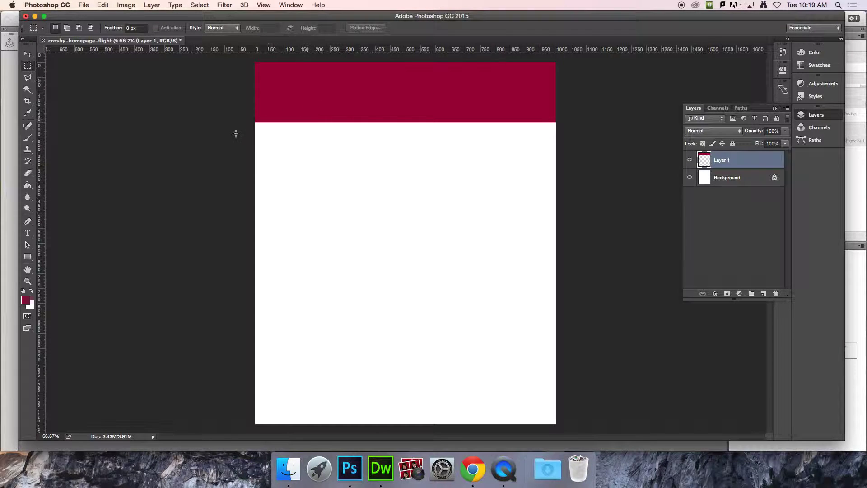
# Fill a full-width navigation band about 75 px tall directly below the header with bright cyan blue on a new layer, and deselect.
pyautogui.moveTo(247, 121); pyautogui.dragTo(558, 144)
pyautogui.press('super+semicolon')
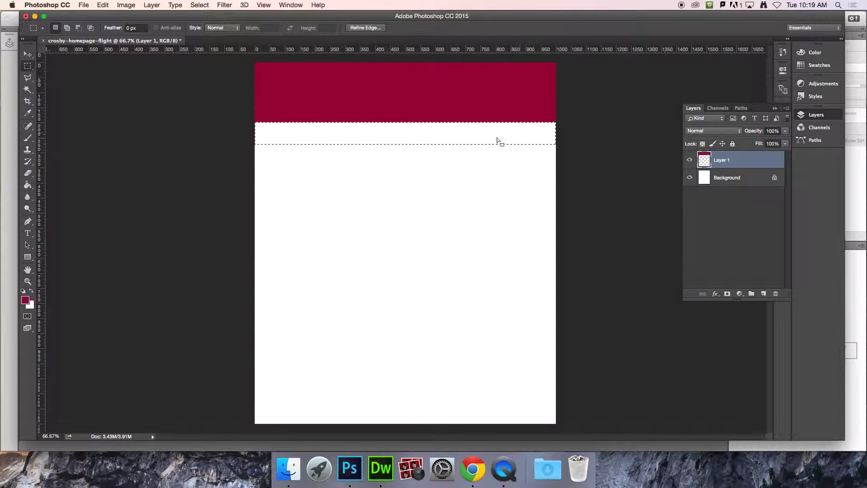
pyautogui.click(762, 294)
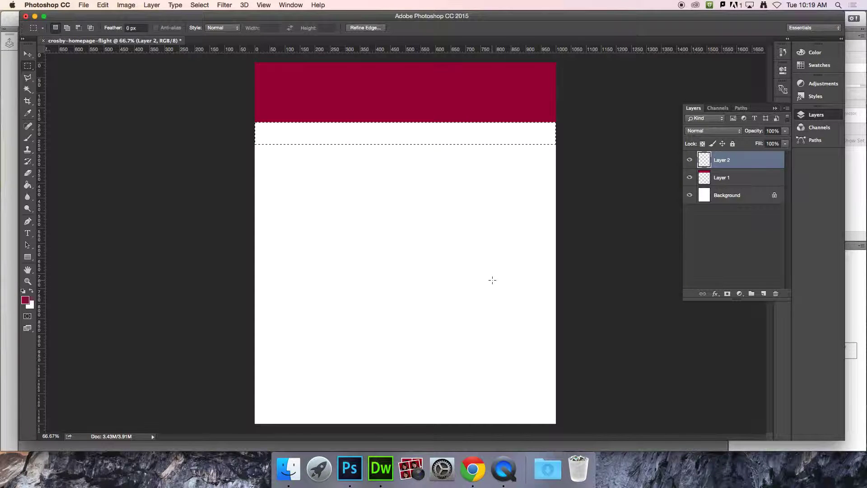
pyautogui.press('g')
pyautogui.click(819, 66)
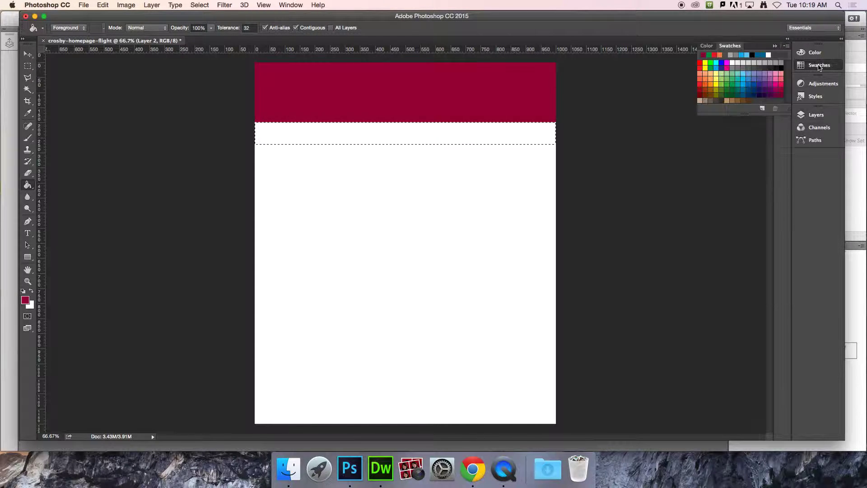
pyautogui.click(749, 77)
pyautogui.click(492, 132)
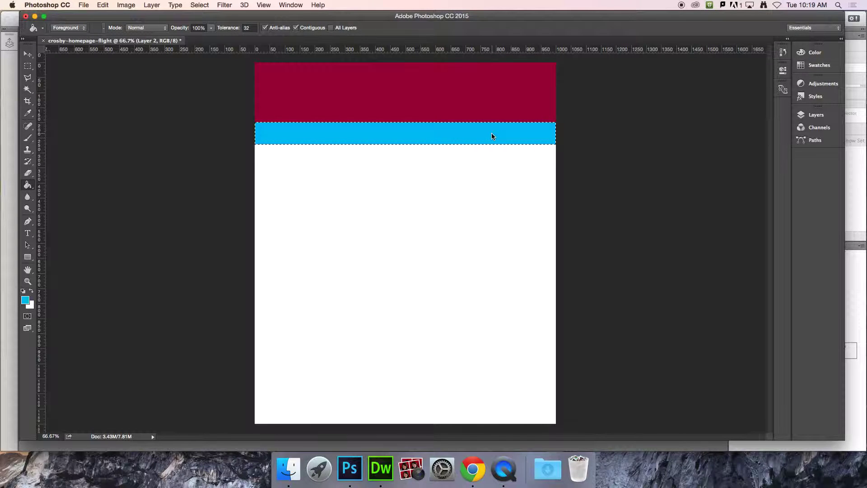
pyautogui.press('super+d')
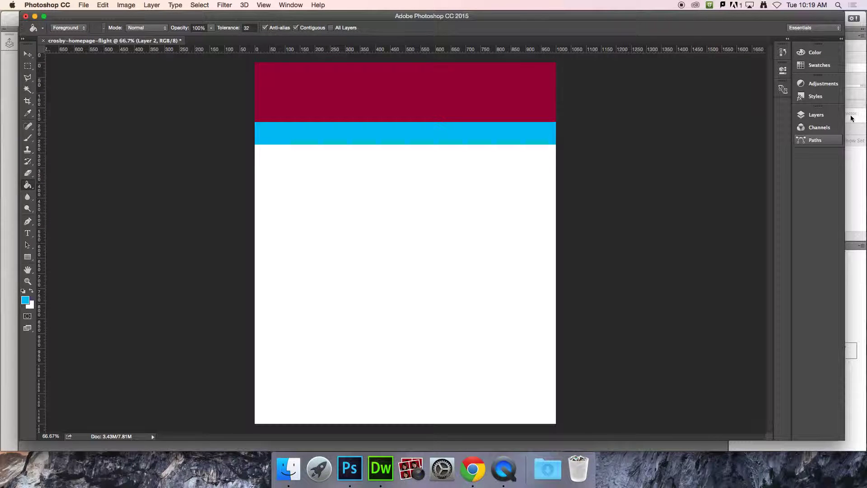
pyautogui.click(816, 117)
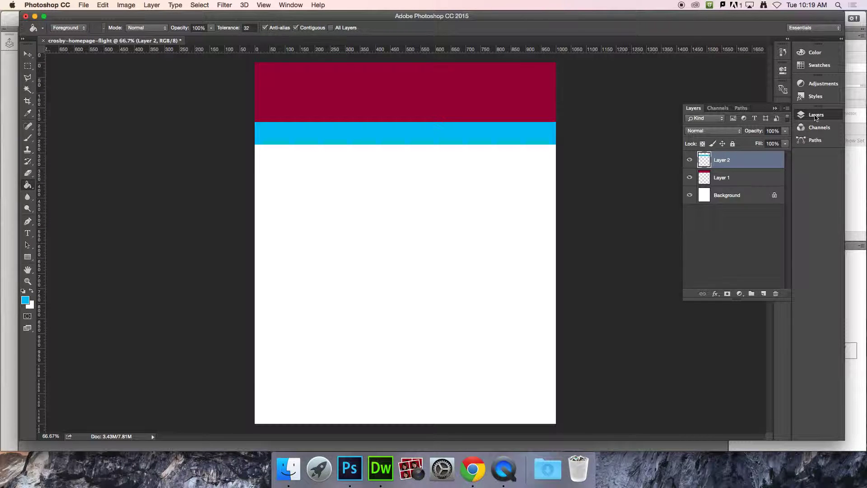
pyautogui.click(816, 116)
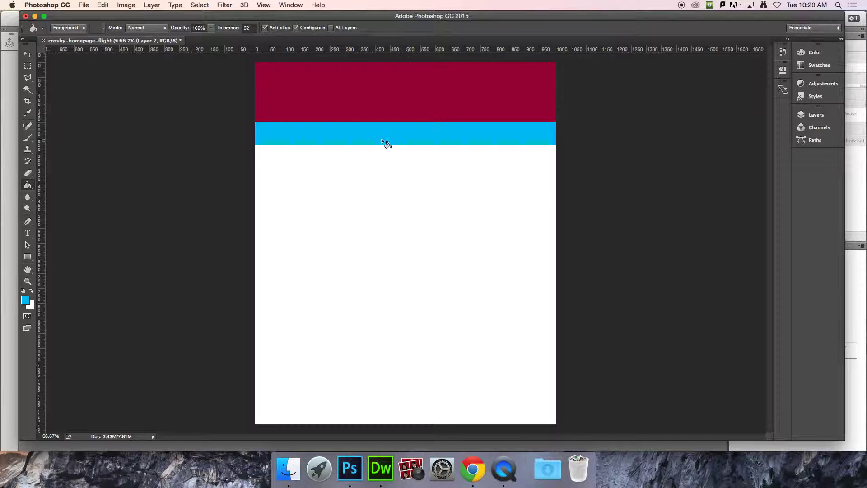
# Fill a right-hand column about 440 px wide and 880 px tall below the blue band with medium gray on a new layer.
pyautogui.click(30, 65)
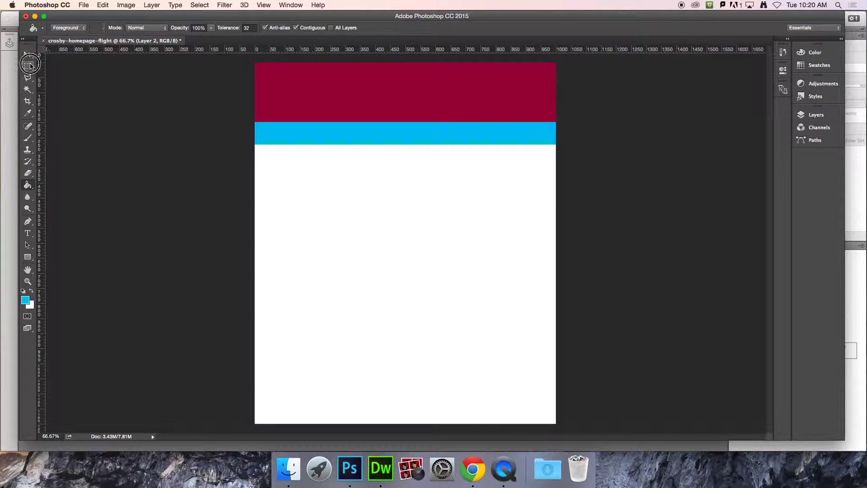
pyautogui.click(815, 115)
pyautogui.click(763, 293)
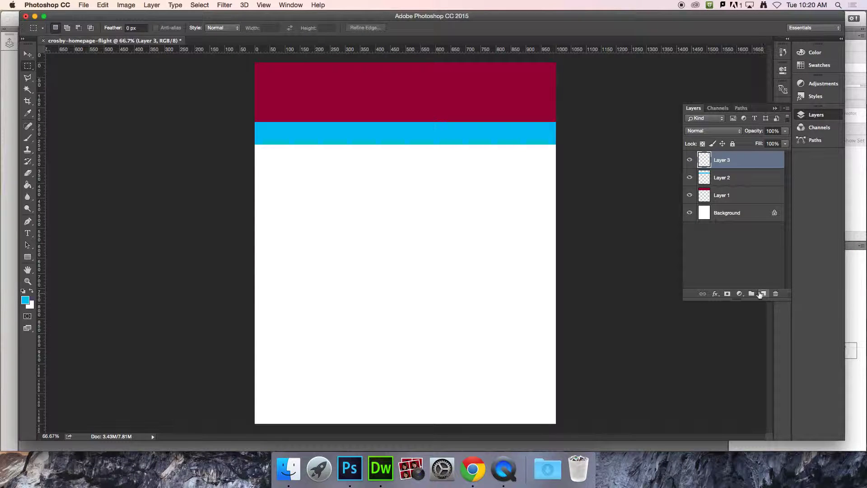
pyautogui.moveTo(556, 142); pyautogui.dragTo(423, 409)
pyautogui.press('g')
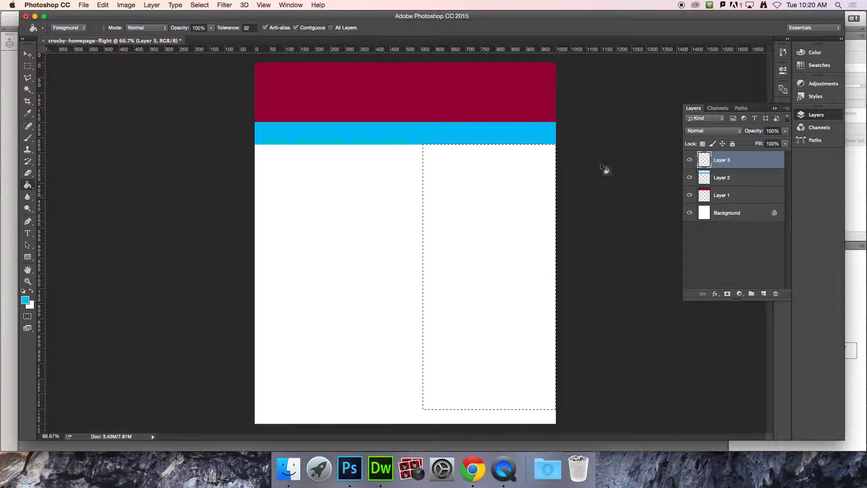
pyautogui.click(823, 66)
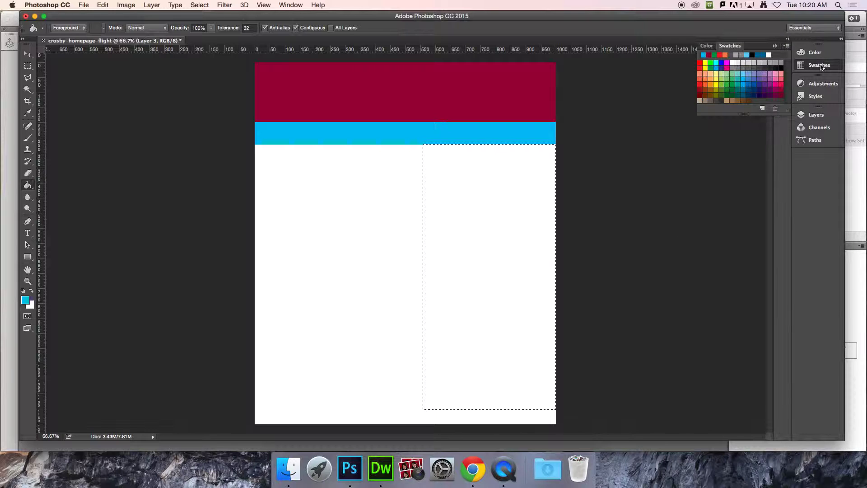
pyautogui.click(766, 62)
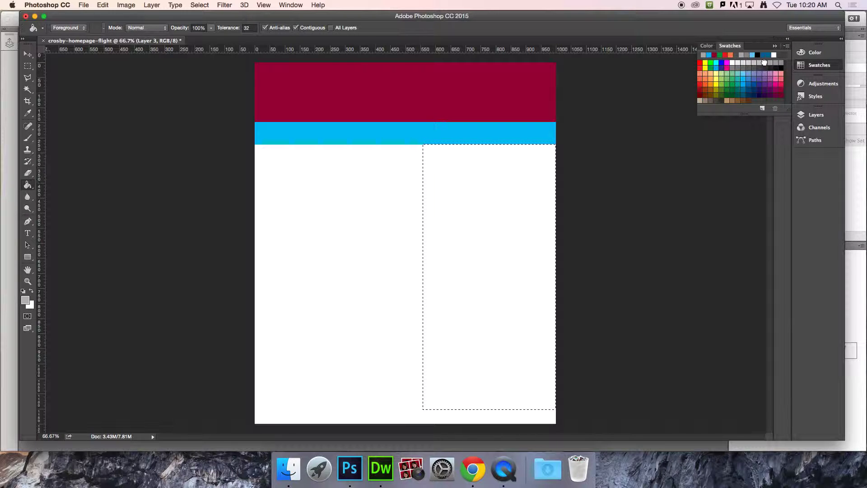
pyautogui.click(493, 227)
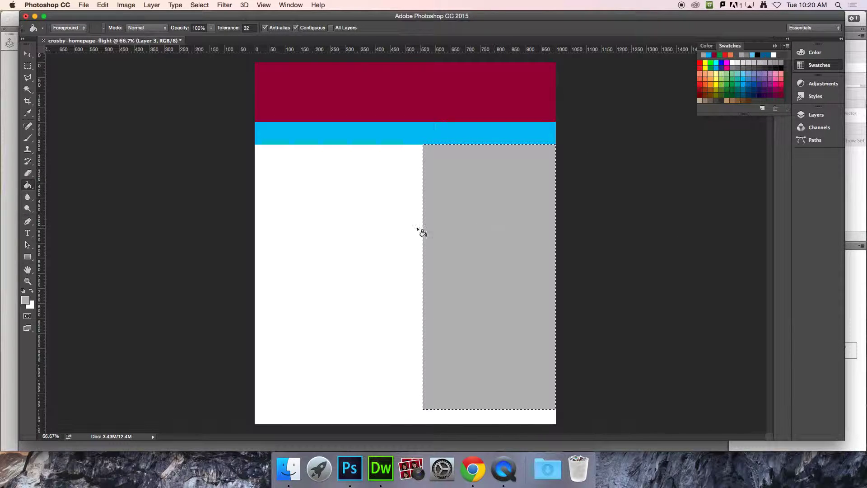
# Fill a left-hand column about 540 px wide with the same gray, leaving a narrow white gutter between the columns, and deselect.
pyautogui.press('m')
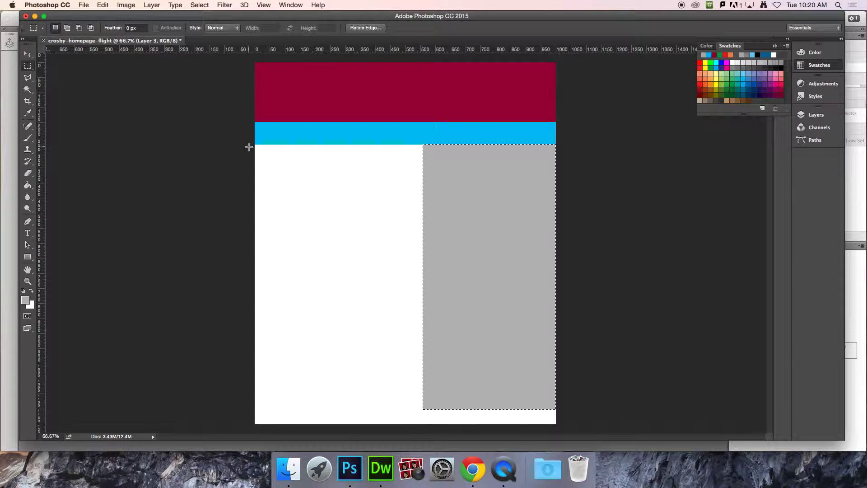
pyautogui.moveTo(256, 145); pyautogui.dragTo(418, 410)
pyautogui.press('g')
pyautogui.click(336, 343)
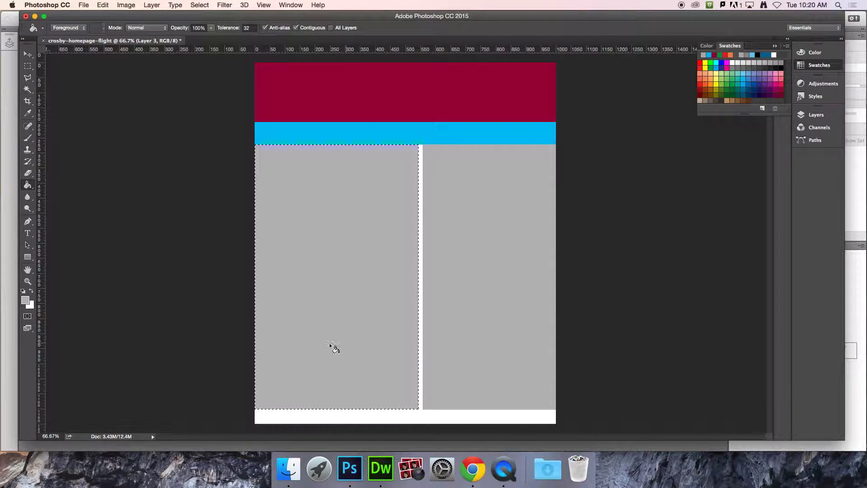
pyautogui.press('super+d')
pyautogui.click(385, 358)
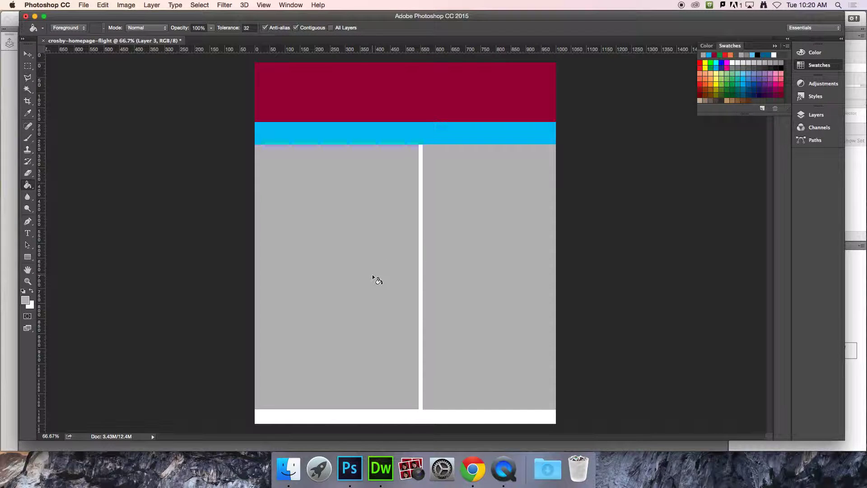
# Shift the gray columns on Layer 3 to the right by 100 px.
pyautogui.press('t')
pyautogui.click(817, 120)
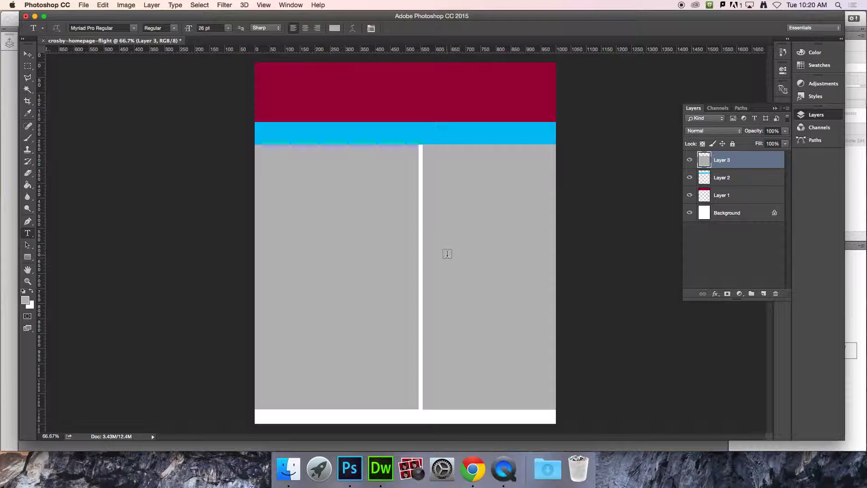
pyautogui.press('v')
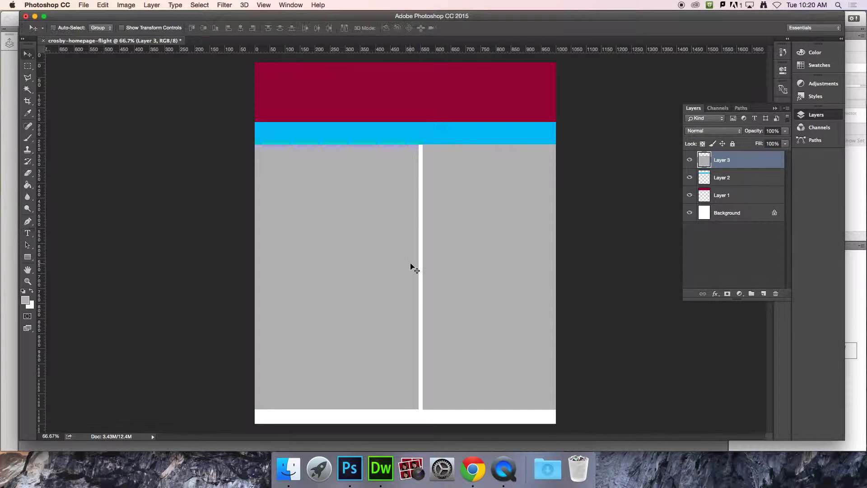
pyautogui.hotkey('shift', 'Right')
pyautogui.hotkey('shift', 'Right')
pyautogui.hotkey('shift', 'Right')
pyautogui.hotkey('shift', 'Right')
pyautogui.hotkey('shift', 'Right')
pyautogui.hotkey('shift', 'Right')
pyautogui.hotkey('shift', 'Right')
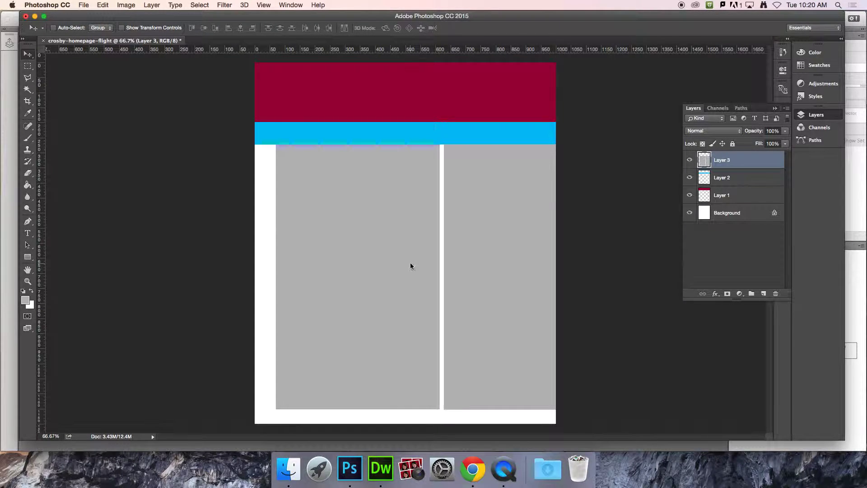
pyautogui.hotkey('shift', 'Right')
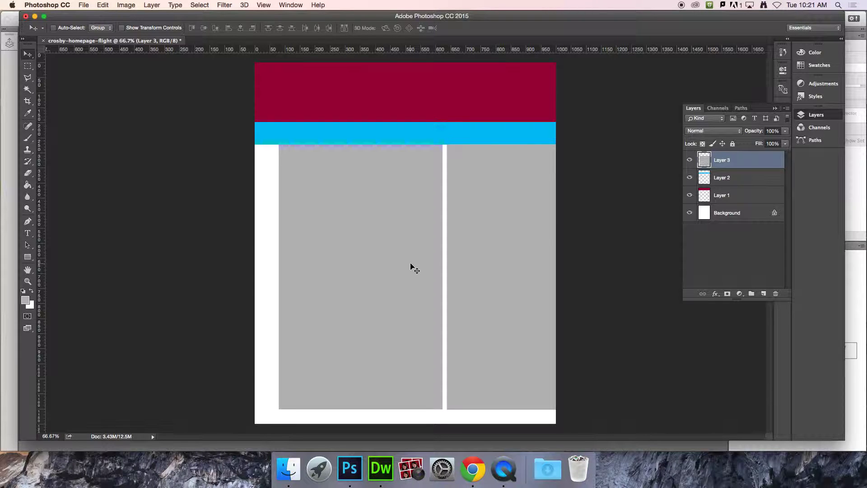
pyautogui.hotkey('shift', 'Right')
pyautogui.hotkey('shift', 'Right')
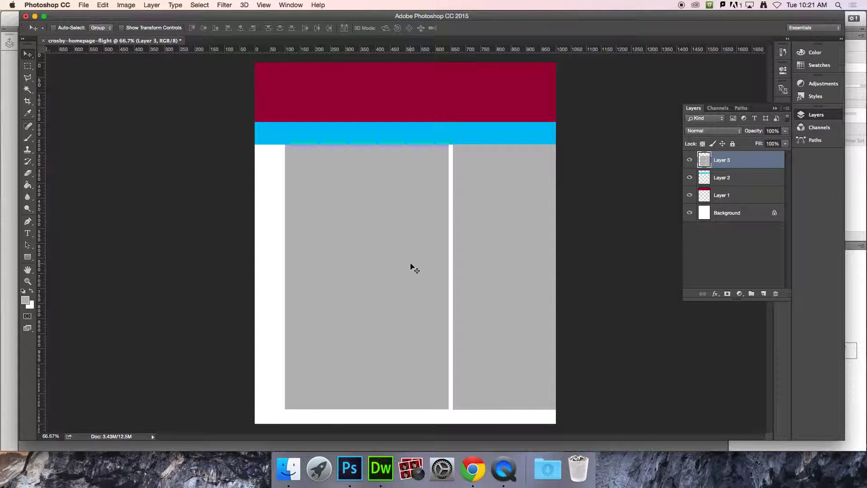
# Extend the left gray column to the page's left edge by filling the white gap beside it with gray, and deselect.
pyautogui.press('m')
pyautogui.moveTo(308, 146)
pyautogui.mouseDown()
pyautogui.moveTo(290, 158)
pyautogui.moveTo(197, 309)
pyautogui.moveTo(166, 407)
pyautogui.mouseUp()
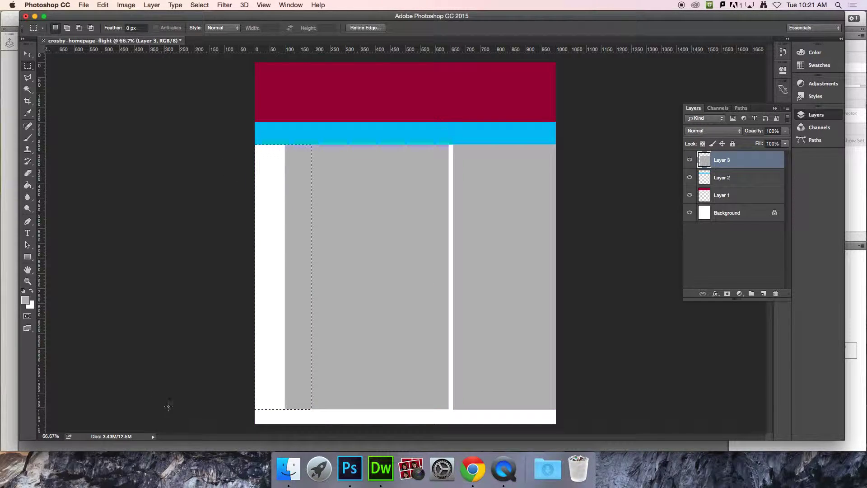
pyautogui.press('g')
pyautogui.click(275, 307)
pyautogui.press('super+d')
pyautogui.click(268, 251)
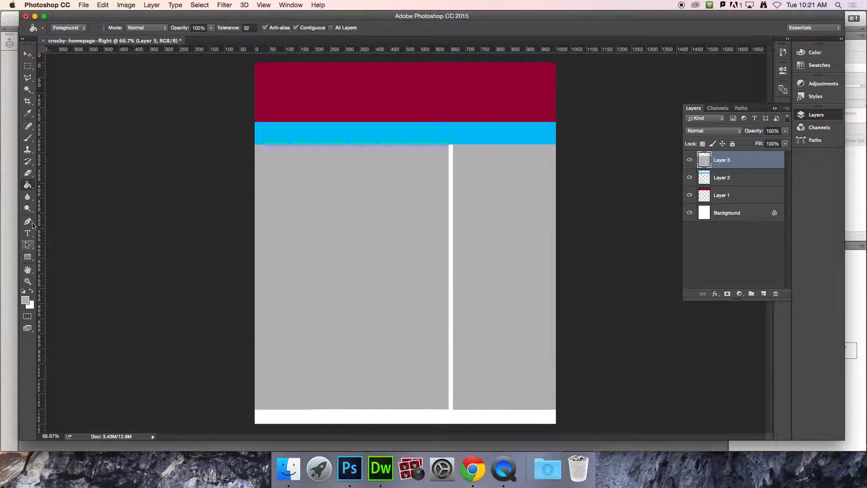
# Fill the white strip below the columns as a full-width footer on a new layer, using crimson sampled from the header, and deselect.
pyautogui.click(27, 66)
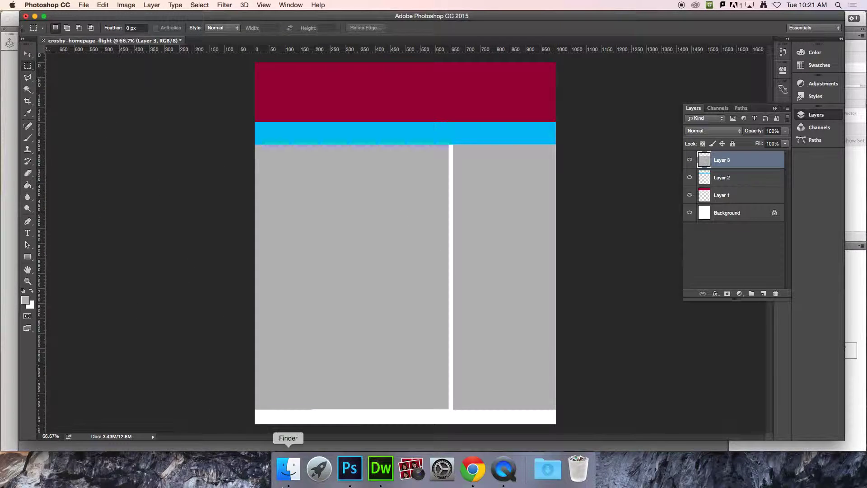
pyautogui.moveTo(250, 428); pyautogui.dragTo(567, 410)
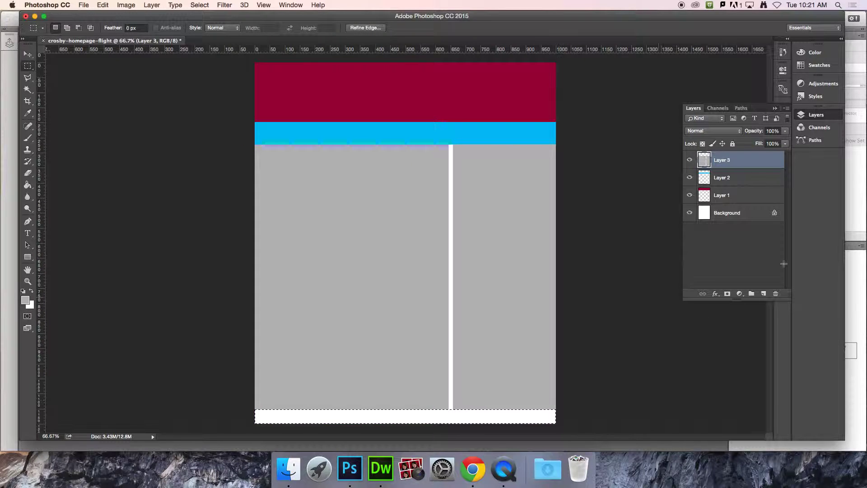
pyautogui.click(818, 65)
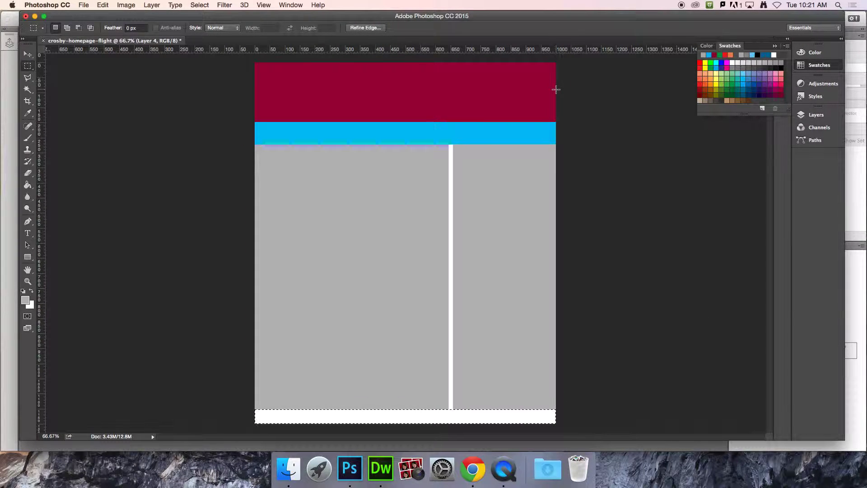
pyautogui.press('g')
pyautogui.keyDown('alt'); pyautogui.click(511, 85); pyautogui.keyUp('alt')
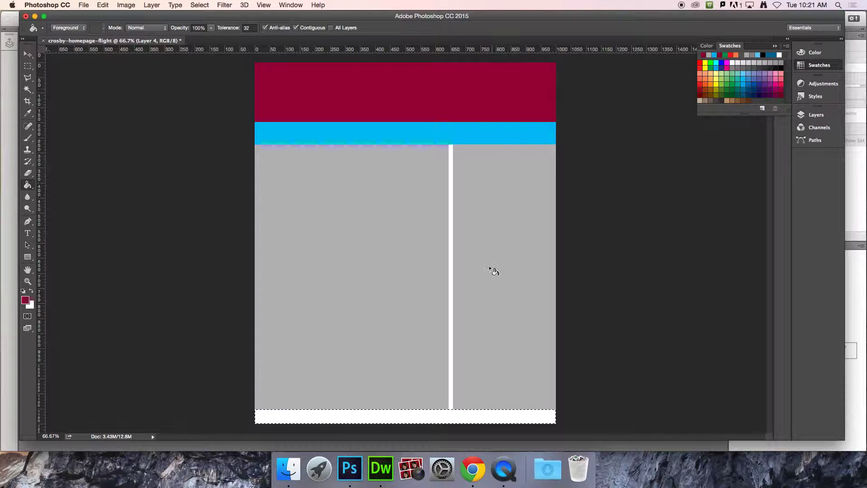
pyautogui.click(472, 416)
pyautogui.press('super+d')
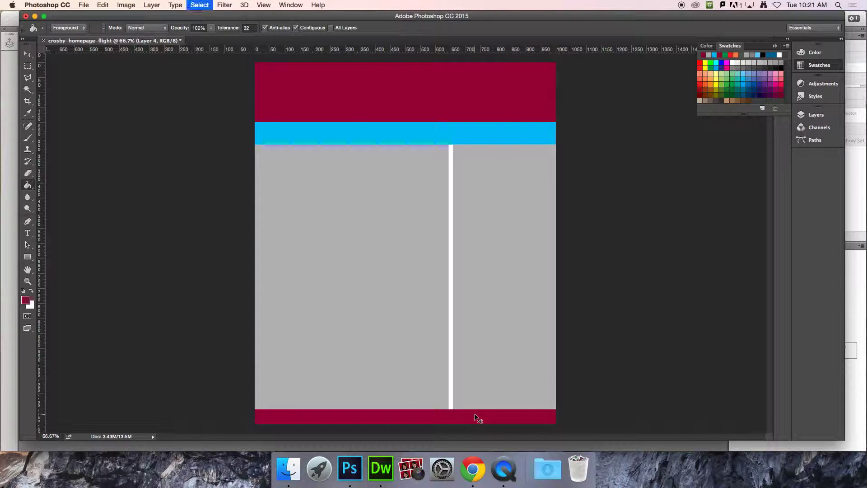
pyautogui.click(821, 66)
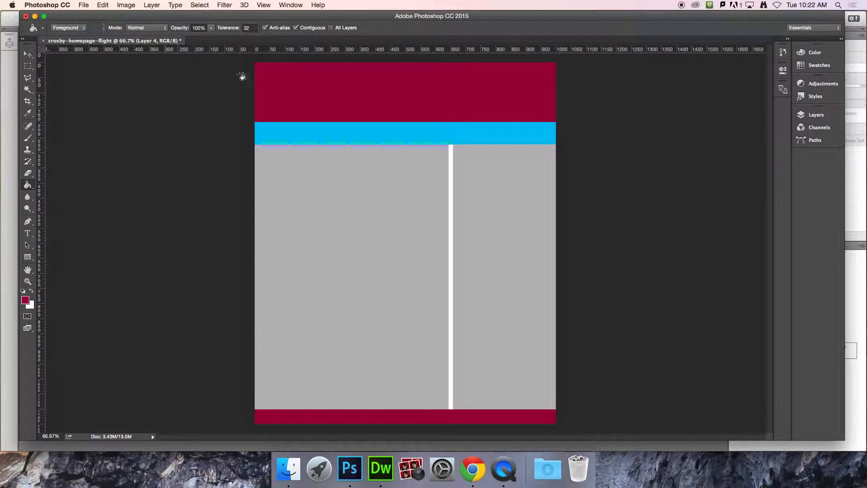
pyautogui.click(811, 115)
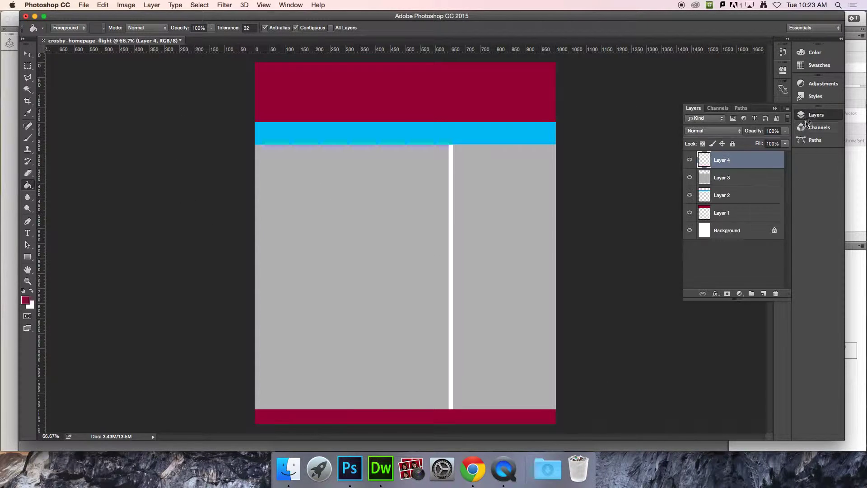
# Rename Layer 4 as footer and Layer 3 as content.
pyautogui.doubleClick(728, 160)
pyautogui.write('footer')
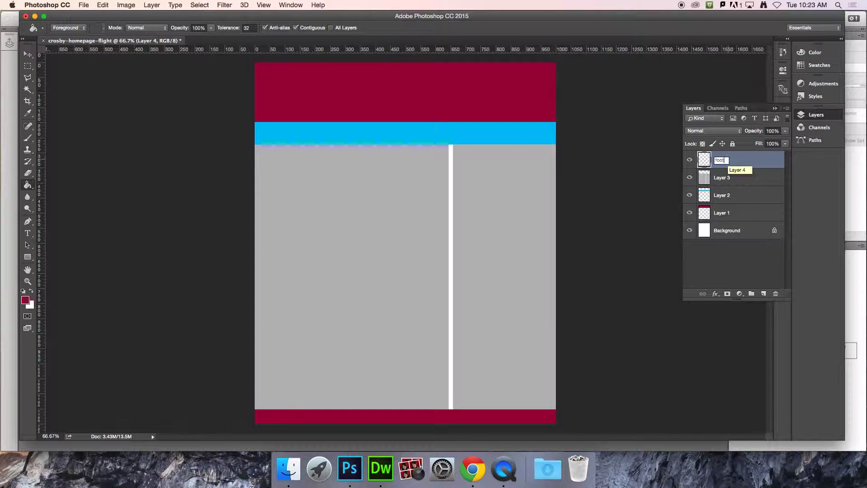
pyautogui.press('Return')
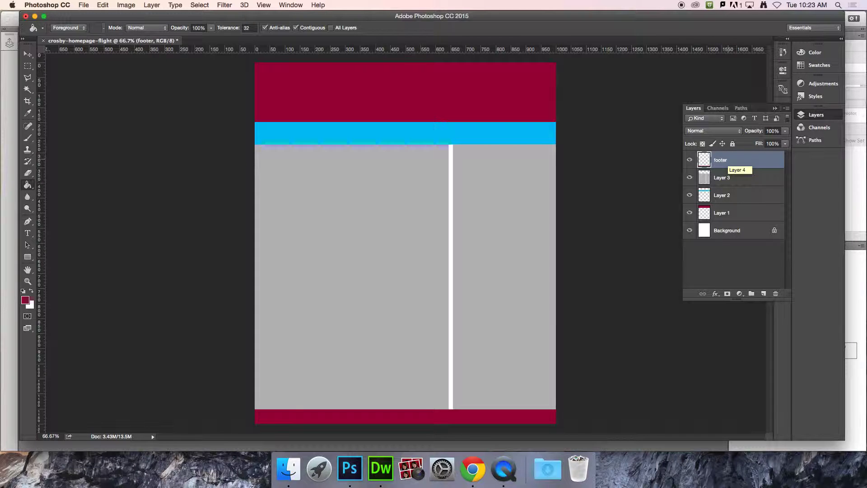
pyautogui.doubleClick(723, 177)
pyautogui.write('content')
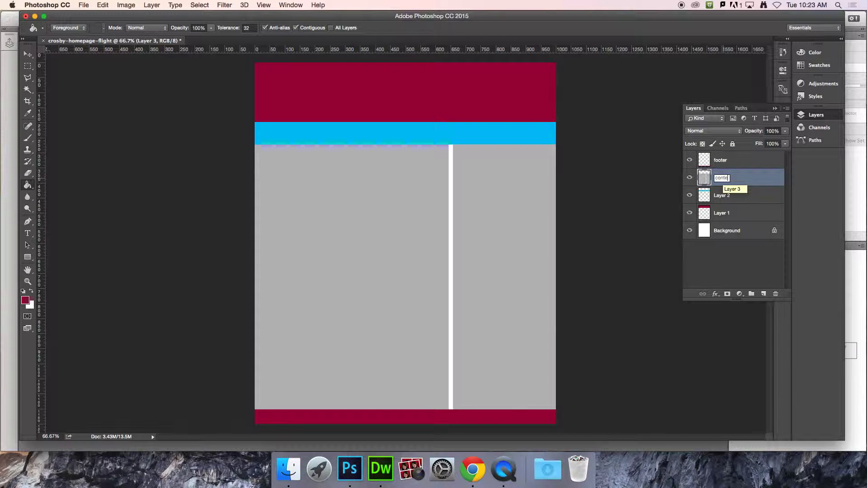
# Rename Layer 2 as navigation and Layer 1 as header, leaving no layer selected.
pyautogui.doubleClick(720, 196)
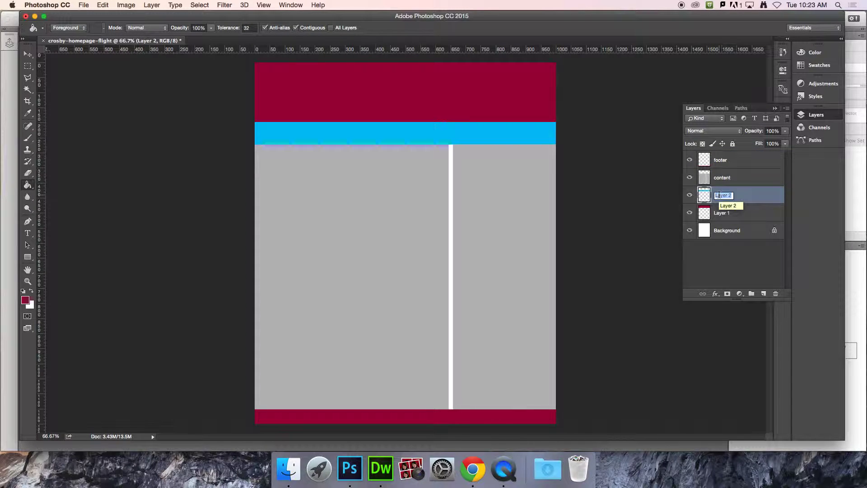
pyautogui.write('navigation')
pyautogui.click(728, 251)
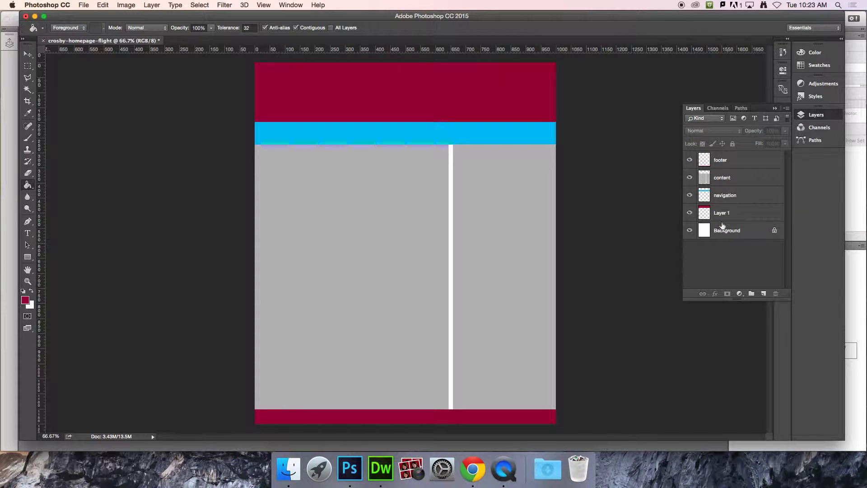
pyautogui.doubleClick(721, 213)
pyautogui.write('header')
pyautogui.press('Return')
pyautogui.click(715, 269)
# Save the layout to the Desktop as crosby-homepage-flight.psd in Photoshop format with layers.
pyautogui.press('super+s')
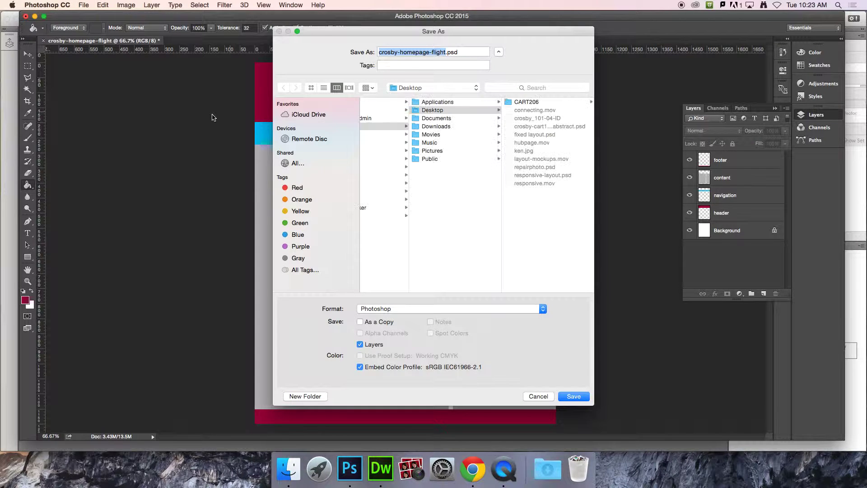
pyautogui.click(444, 111)
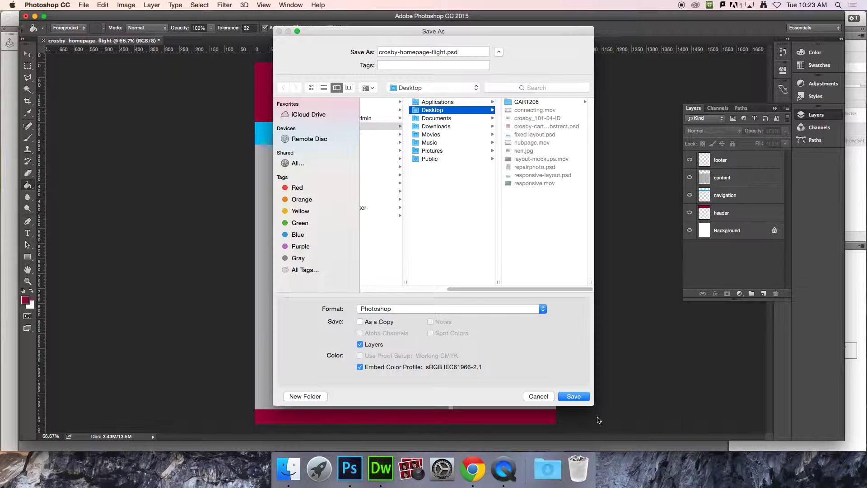
pyautogui.click(578, 399)
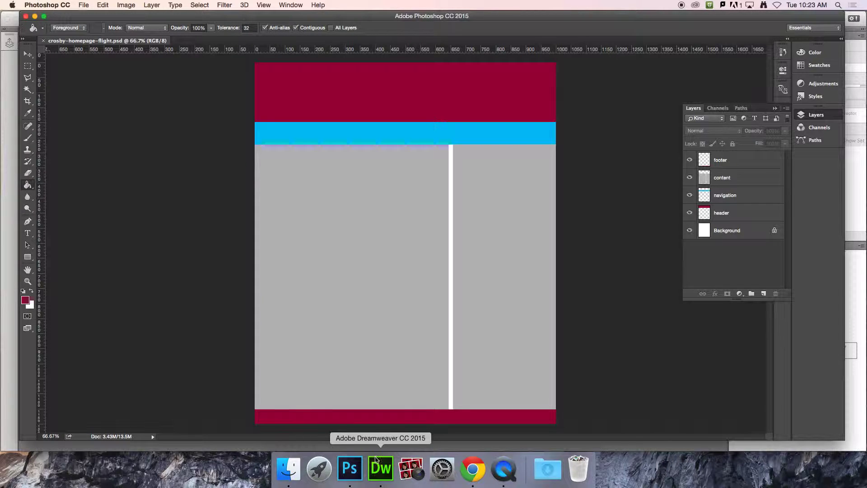
# Switch to Chrome and search Google Images for "wright brothers plane" in a new tab.
pyautogui.click(472, 469)
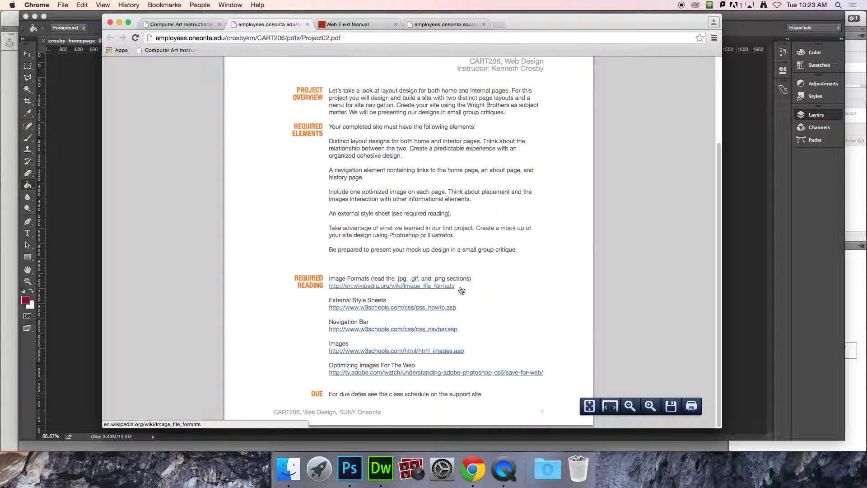
pyautogui.press('super+t')
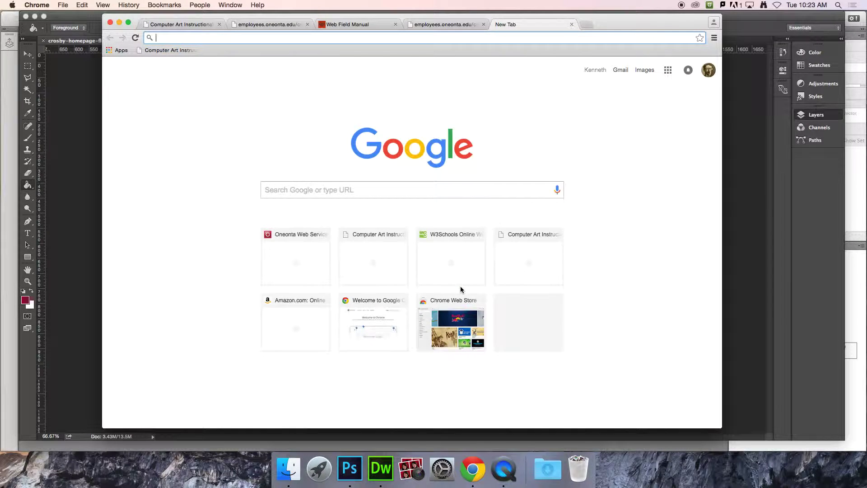
pyautogui.write('google')
pyautogui.press('Return')
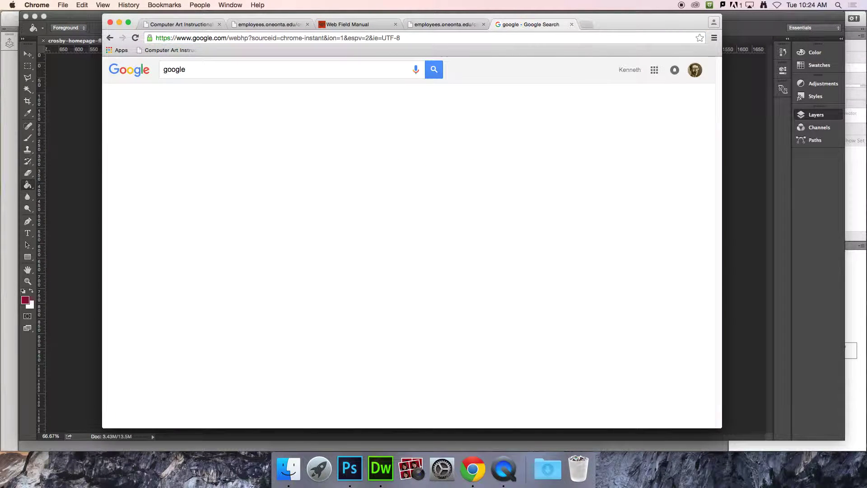
pyautogui.click(235, 99)
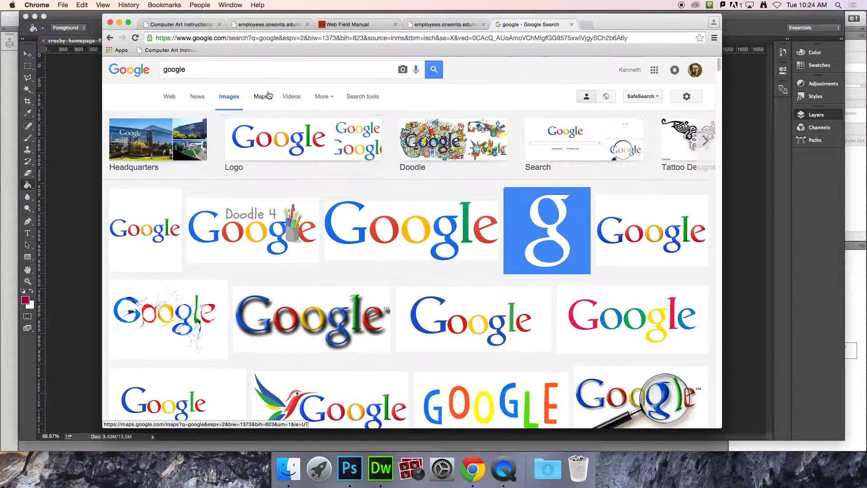
pyautogui.doubleClick(232, 71)
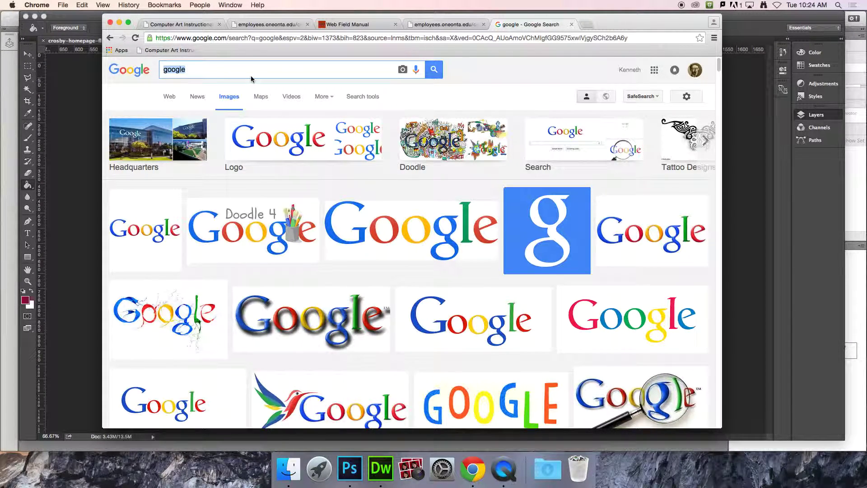
pyautogui.write('wright br')
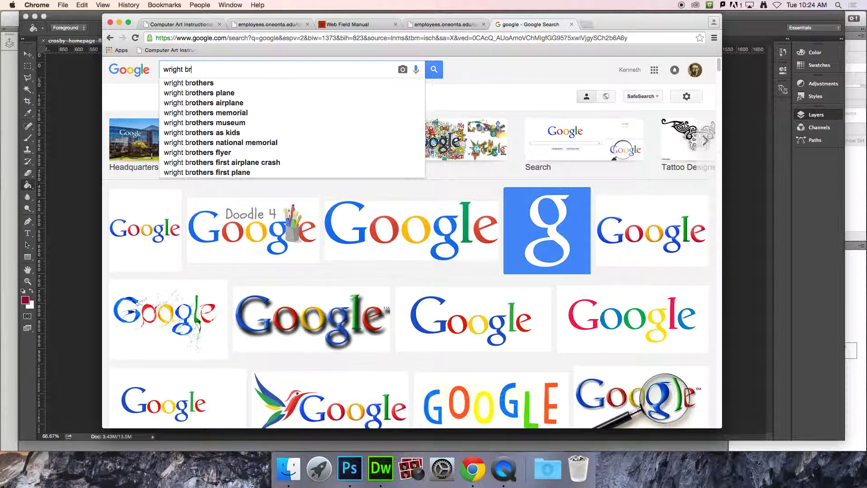
pyautogui.write('others')
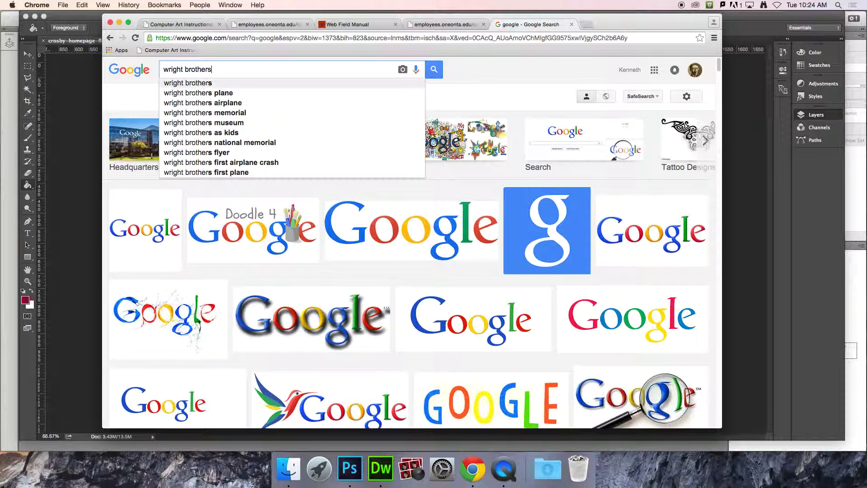
pyautogui.write(' plane')
pyautogui.press('Return')
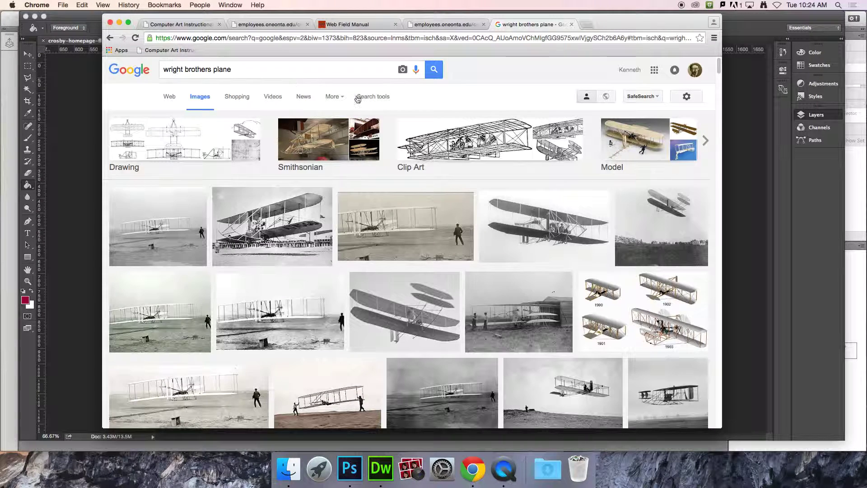
# Filter the image results by usage rights to those labeled for reuse with modification.
pyautogui.click(382, 98)
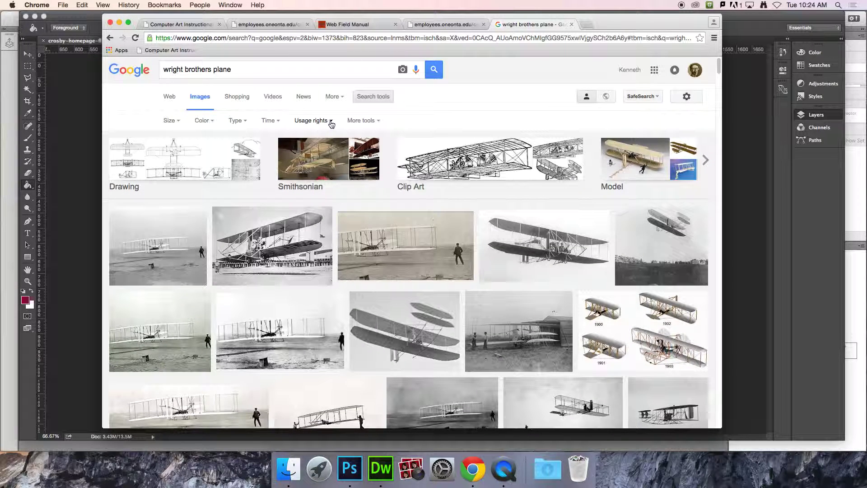
pyautogui.click(379, 96)
pyautogui.click(380, 96)
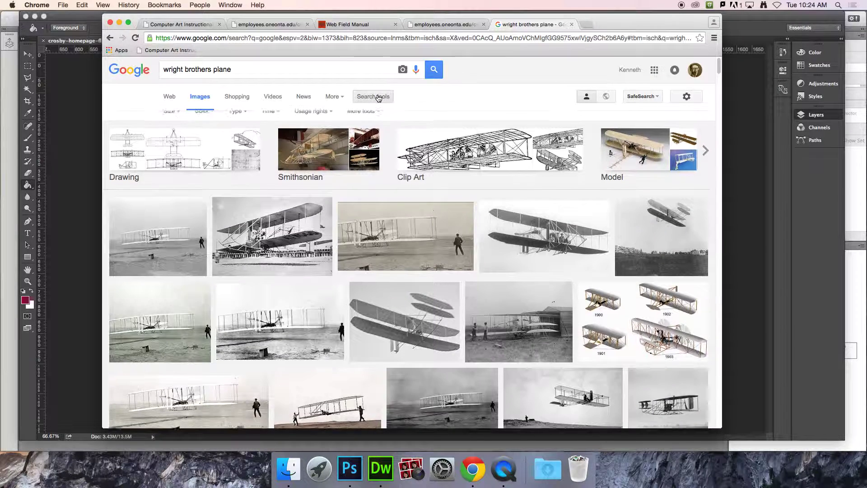
pyautogui.click(329, 121)
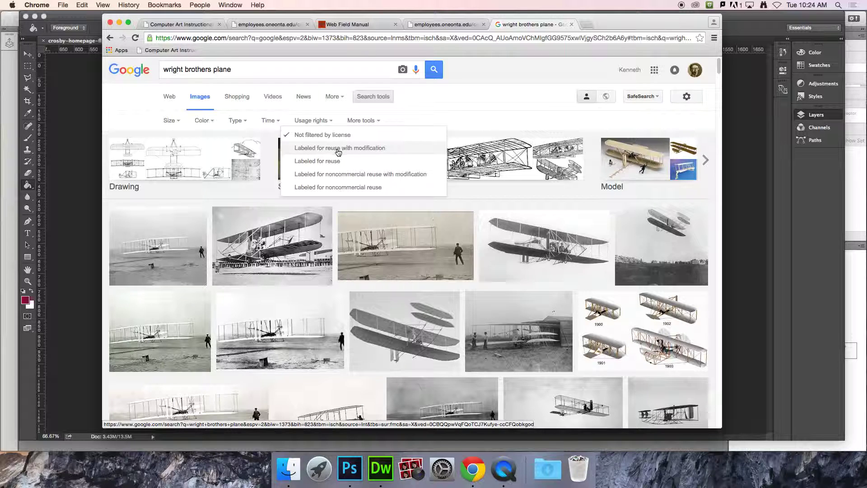
pyautogui.click(339, 148)
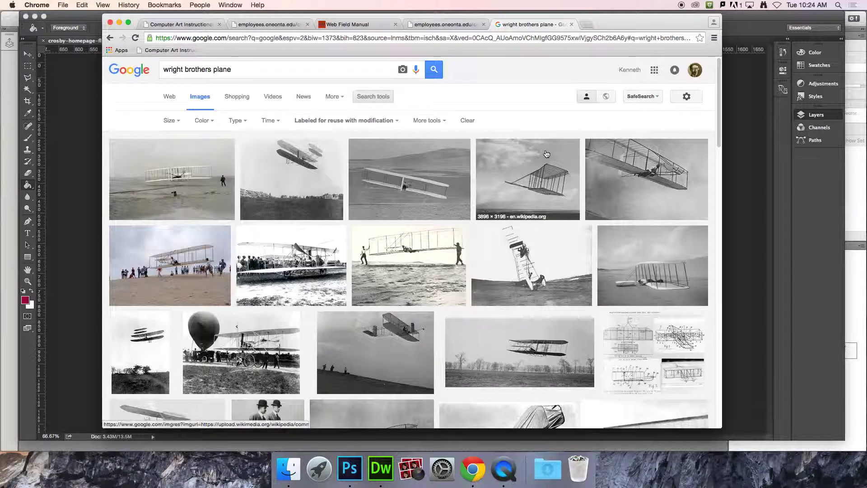
# Browse the filtered results for a usable flight photo and preview the glider flying over the Kill Devil Hills.
pyautogui.scroll(-15, 467, 208)
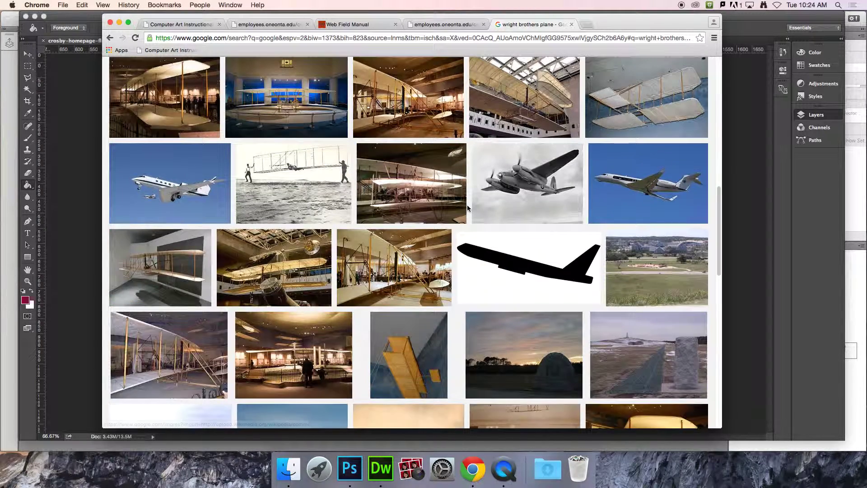
pyautogui.scroll(2, 468, 207)
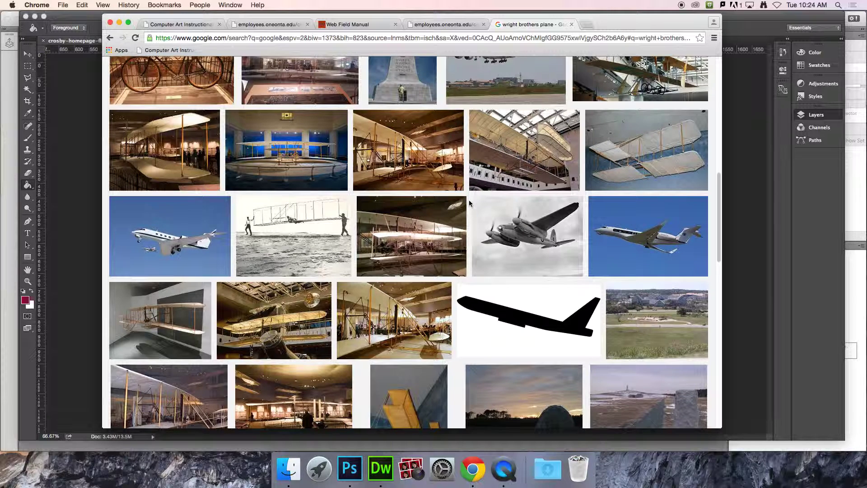
pyautogui.scroll(4, 469, 200)
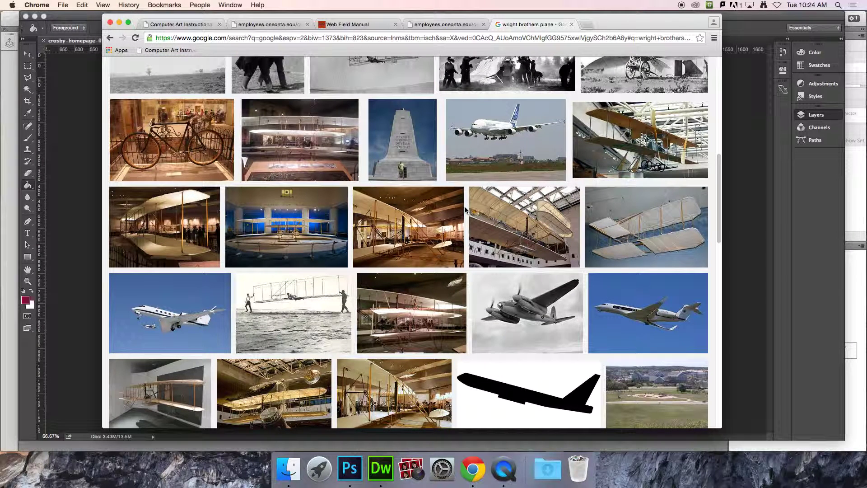
pyautogui.scroll(7, 469, 223)
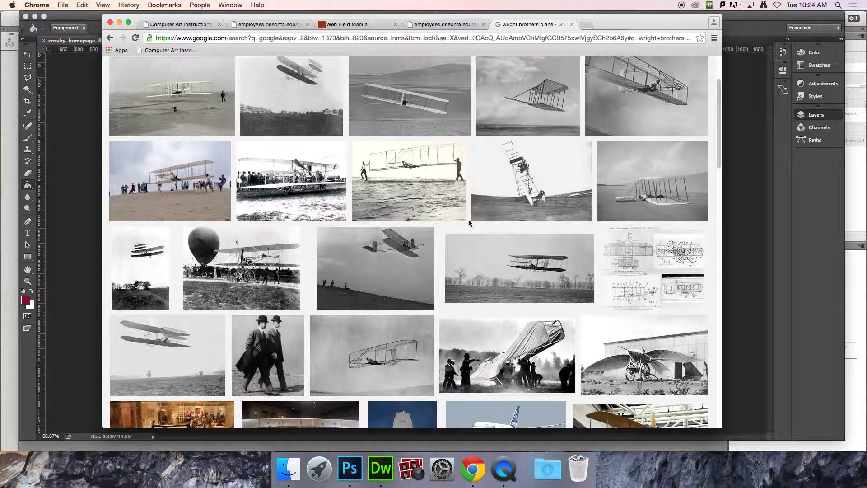
pyautogui.click(409, 251)
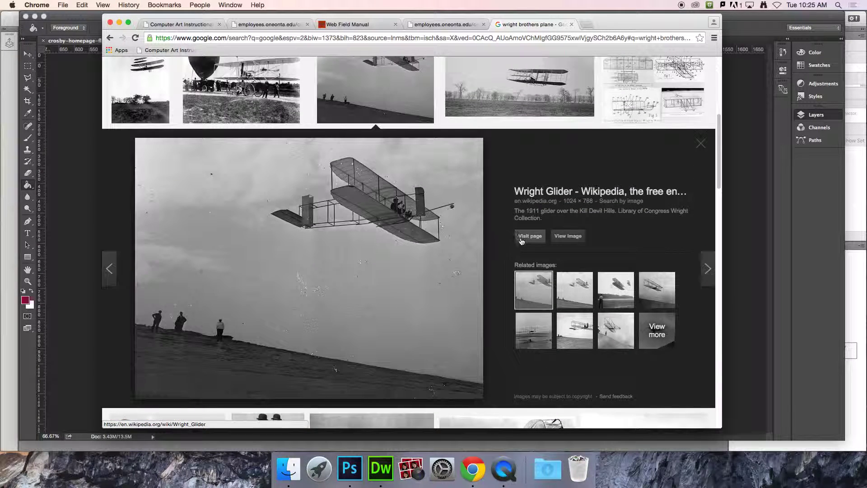
pyautogui.scroll(5, 517, 149)
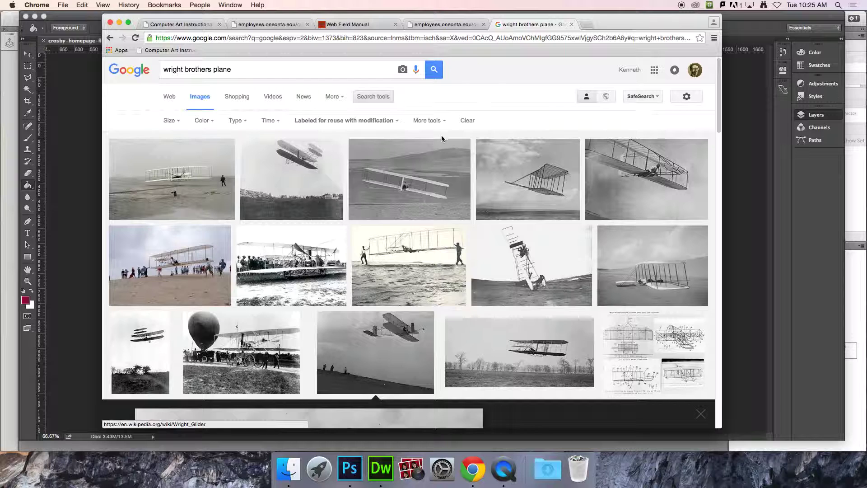
# Open the Wikipedia photo of the 1902 Wright glider turning at full size and copy the image.
pyautogui.click(421, 173)
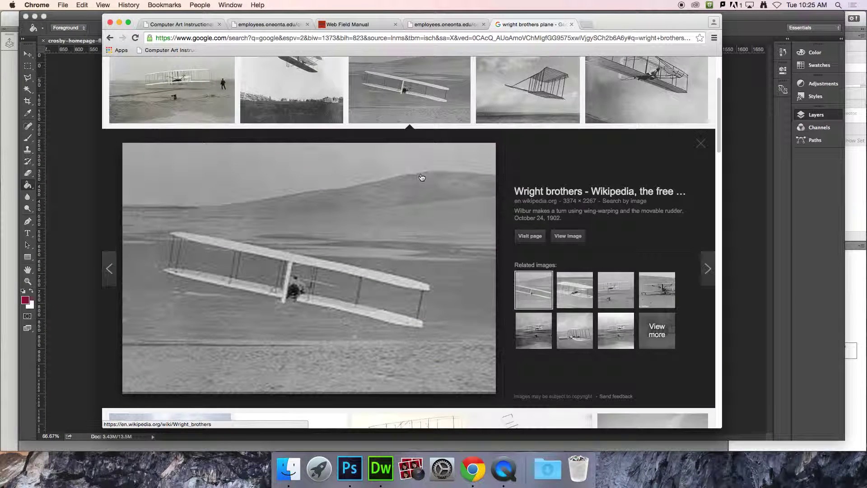
pyautogui.click(566, 237)
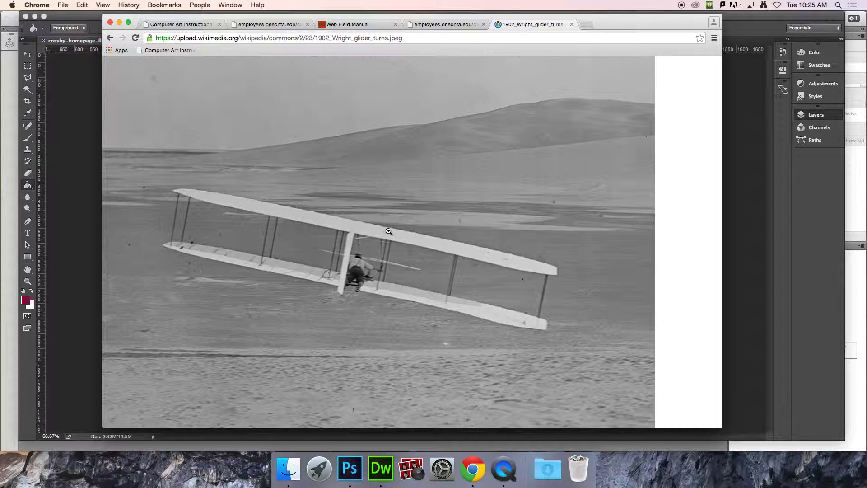
pyautogui.click(382, 255)
pyautogui.click(394, 248)
pyautogui.rightClick(397, 251)
pyautogui.click(420, 270)
# Switch to Photoshop and paste the copied glider photo directly above the header layer.
pyautogui.click(742, 236)
pyautogui.click(732, 214)
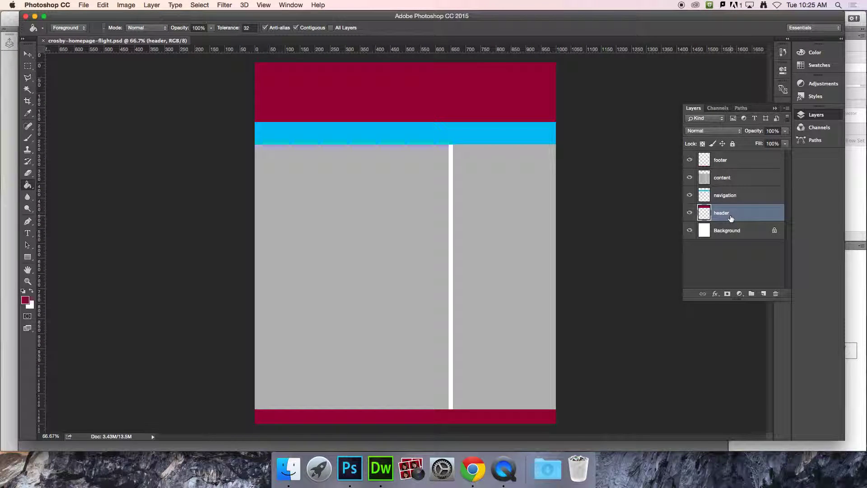
pyautogui.press('super+v')
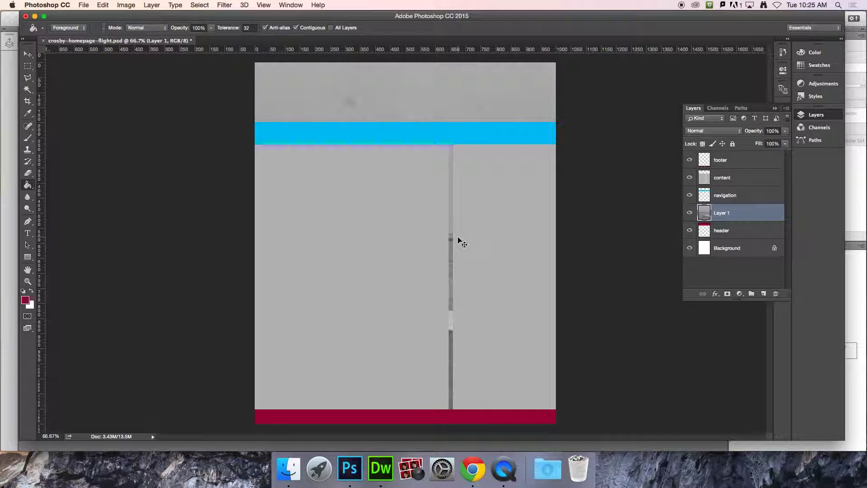
# Free-transform the pasted photo to 30% of its size and move it up over the header area.
pyautogui.press('super+t')
pyautogui.moveTo(505, 255); pyautogui.dragTo(287, 151)
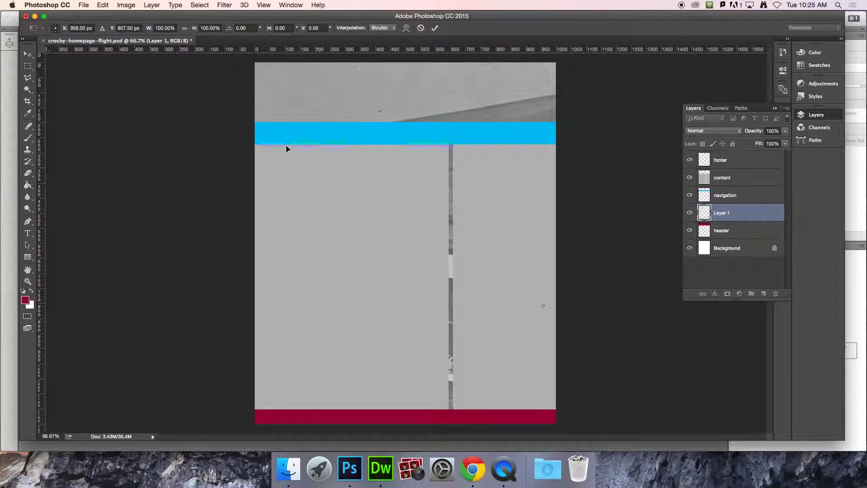
pyautogui.moveTo(197, 28); pyautogui.dragTo(165, 30)
pyautogui.moveTo(611, 300); pyautogui.dragTo(489, 165)
pyautogui.moveTo(449, 193); pyautogui.dragTo(442, 144)
pyautogui.click(548, 170)
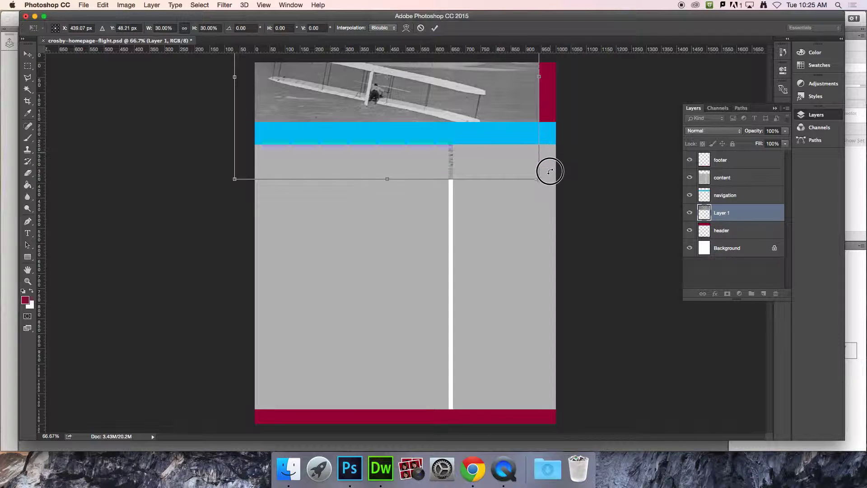
# Shrink the glider photo further, align it with the header's left end so crimson shows beside it, and apply the transform.
pyautogui.click(235, 179)
pyautogui.moveTo(234, 179); pyautogui.dragTo(270, 167)
pyautogui.moveTo(333, 91); pyautogui.dragTo(300, 117)
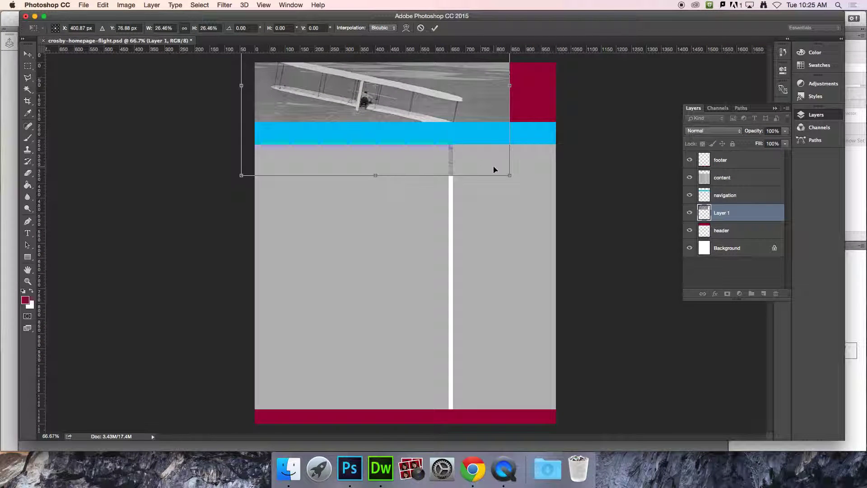
pyautogui.moveTo(510, 175); pyautogui.dragTo(489, 167)
pyautogui.moveTo(462, 91); pyautogui.dragTo(449, 93)
pyautogui.press('Return')
pyautogui.press('g')
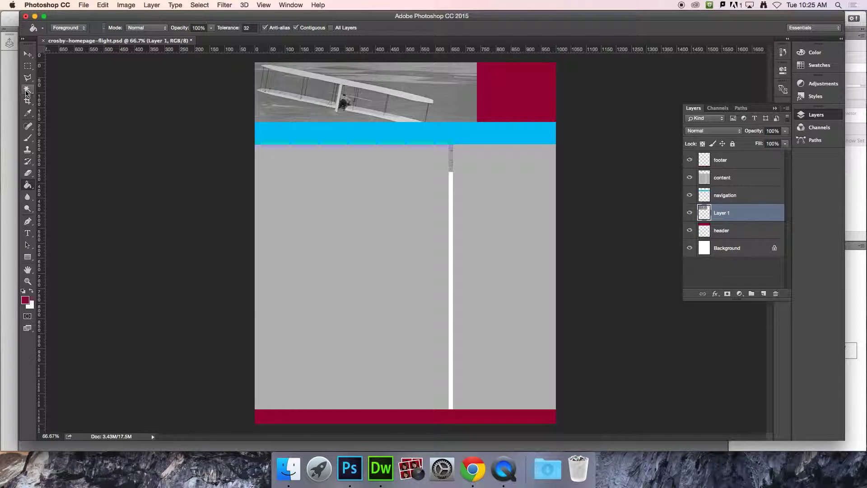
pyautogui.press('w')
pyautogui.click(467, 83)
pyautogui.keyDown('shift'); pyautogui.click(437, 84); pyautogui.keyUp('shift')
pyautogui.click(198, 5)
pyautogui.click(257, 16)
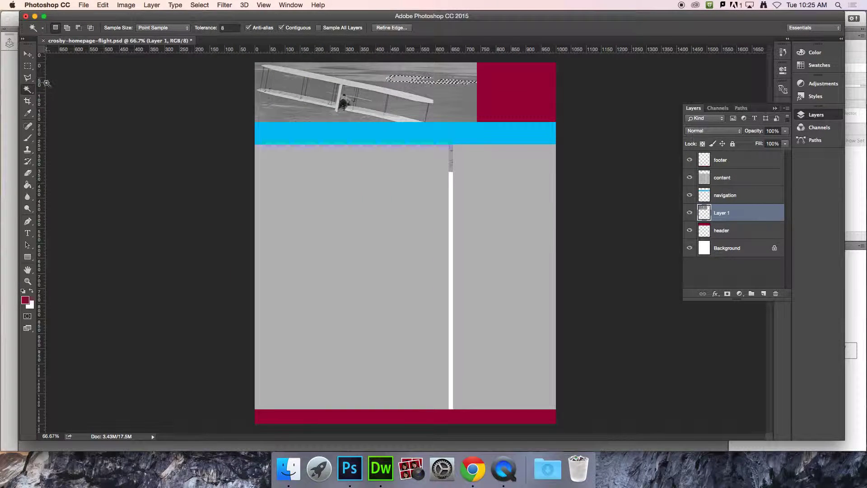
pyautogui.hotkey('ctrl', 'd')
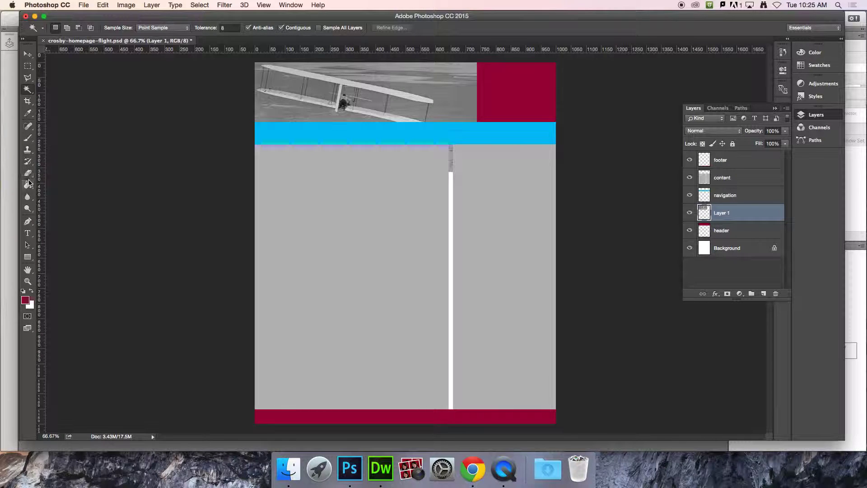
# Choose the Eraser and enlarge its brush to 200 px for the photo layer.
pyautogui.click(28, 174)
pyautogui.press(']')
pyautogui.press(']')
pyautogui.press(']')
pyautogui.press(']')
pyautogui.press(']')
pyautogui.press(']')
pyautogui.press(']')
pyautogui.press(']')
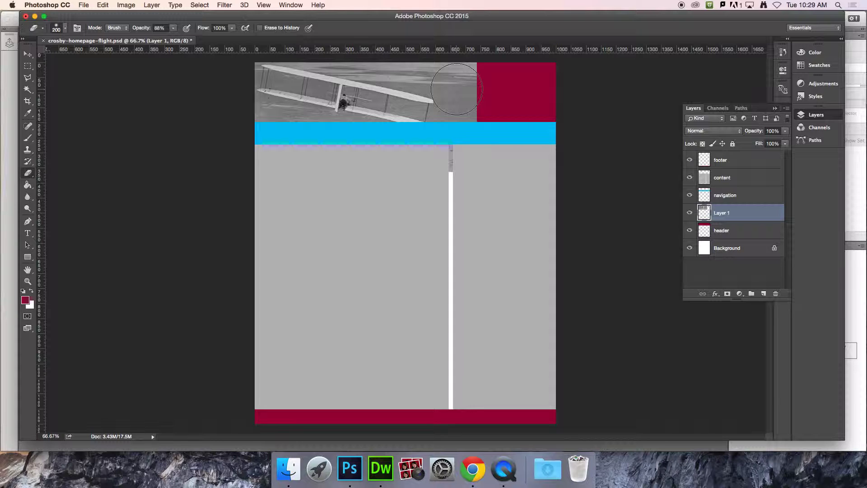
# Return to the 1902 glider photo in Chrome, enlarge it to full size and bring up its image options.
pyautogui.click(470, 479)
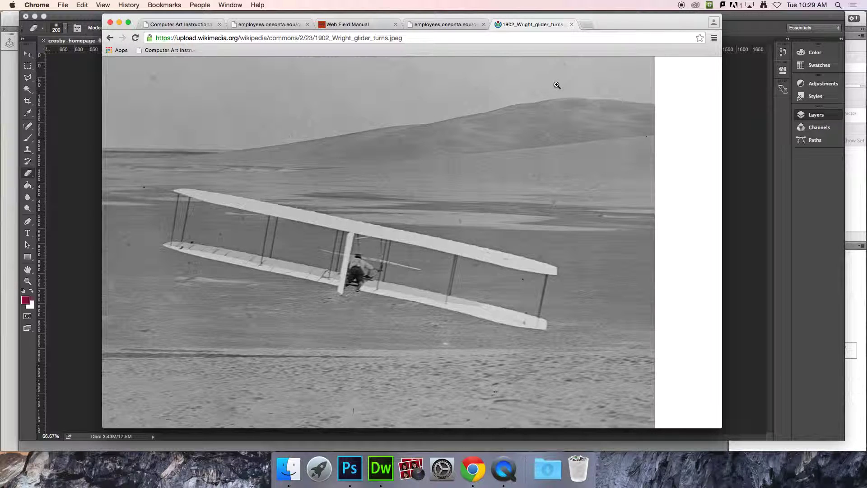
pyautogui.click(500, 155)
pyautogui.rightClick(488, 162)
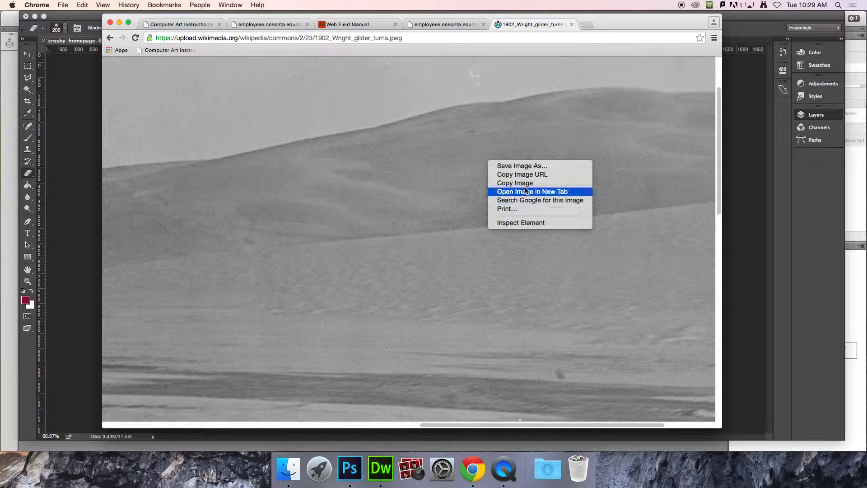